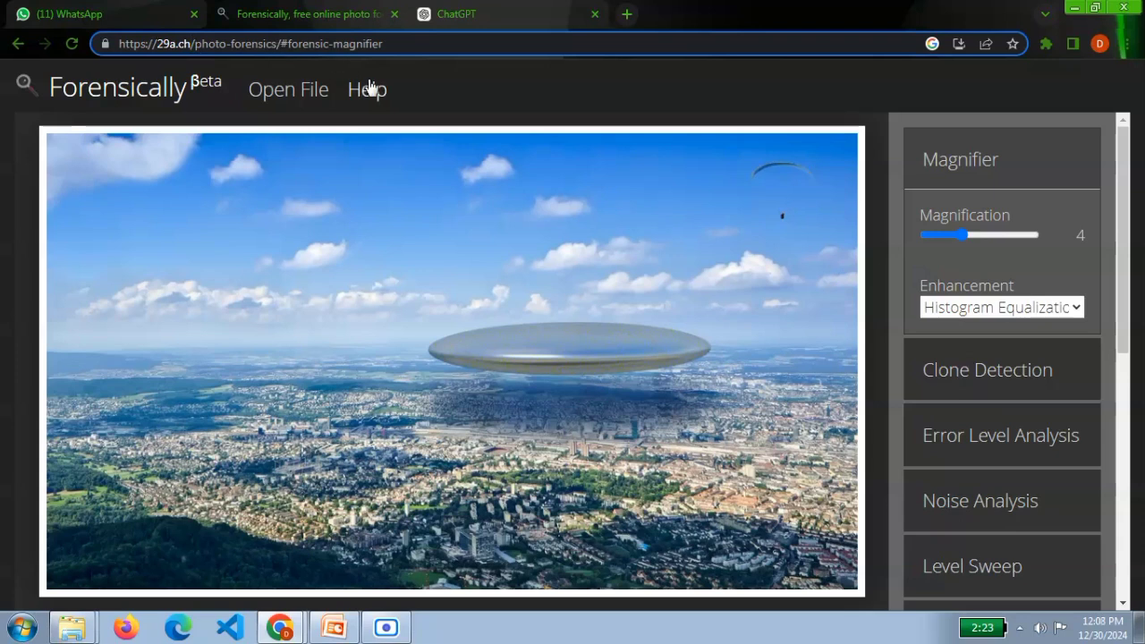
Look through the list of forensic tools and the enhancement options of the Magnifier
click(396, 79)
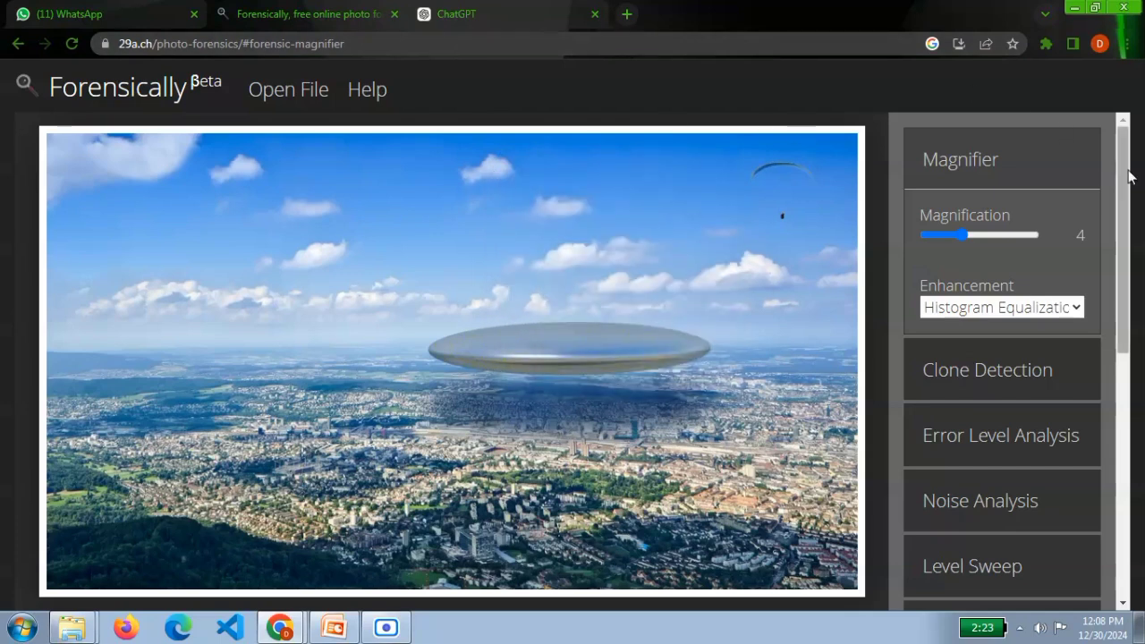
drag(1129, 176, 1129, 183)
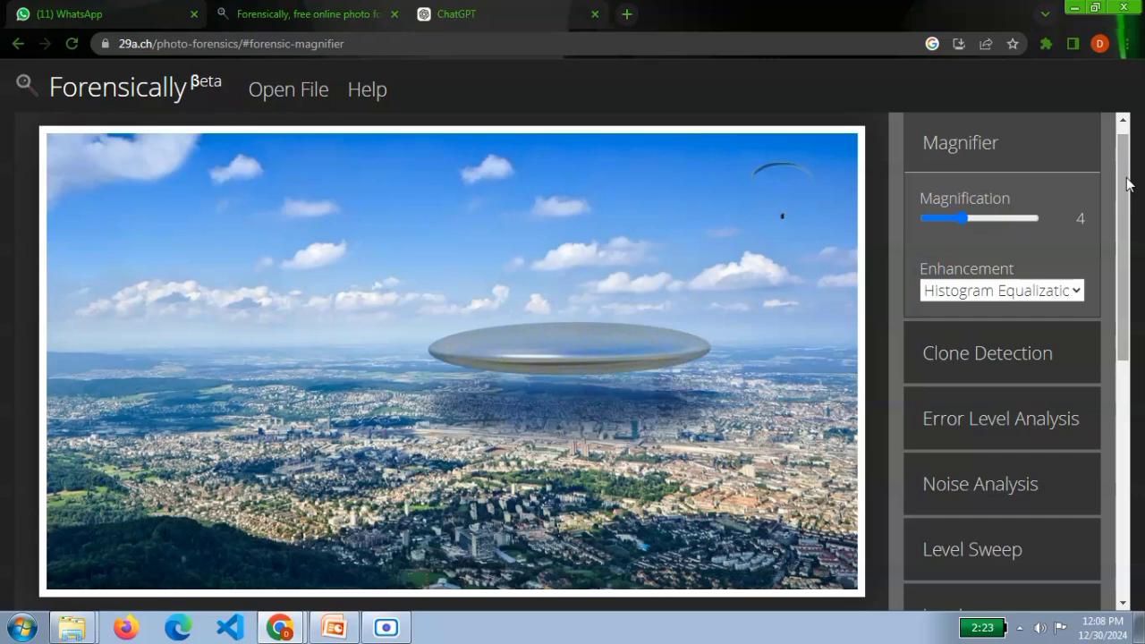
drag(1126, 270, 1117, 433)
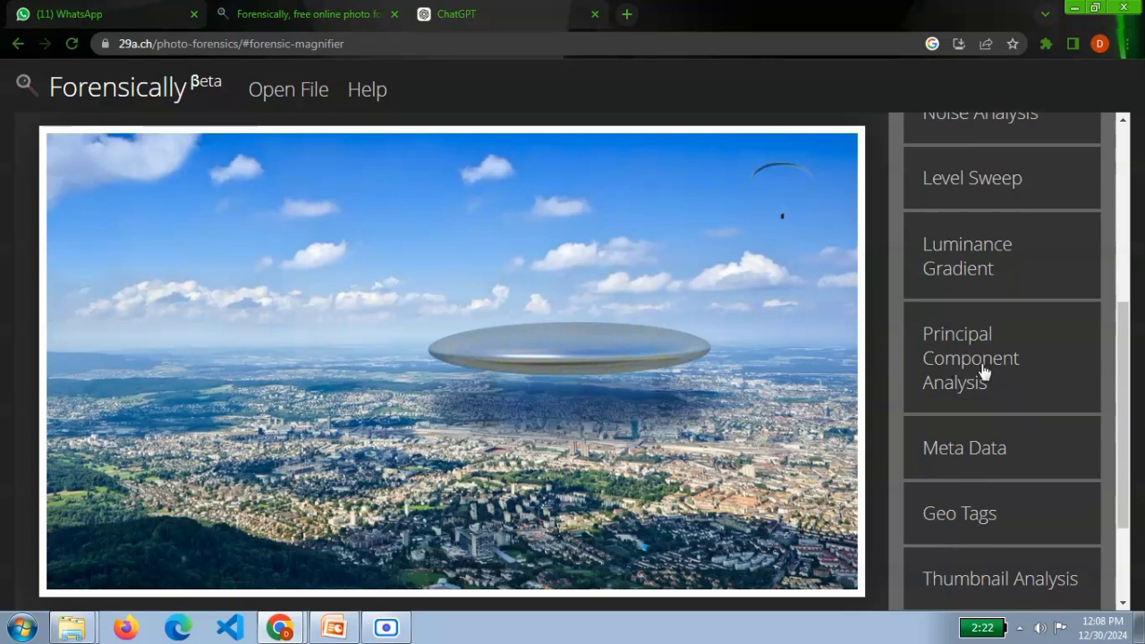
drag(1125, 361, 1124, 159)
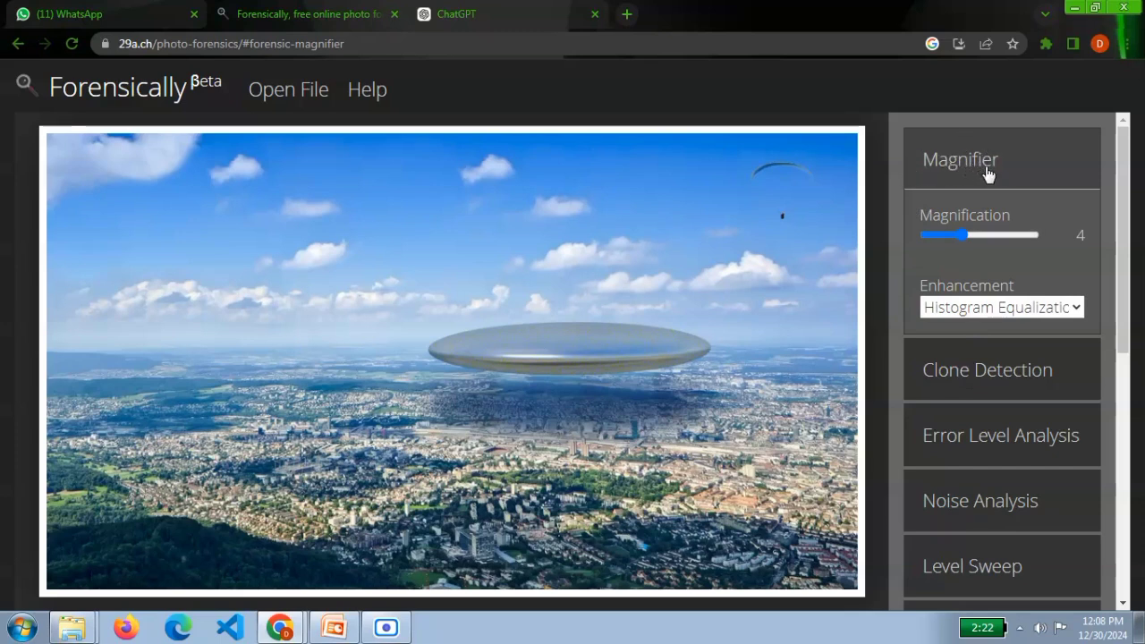
click(964, 310)
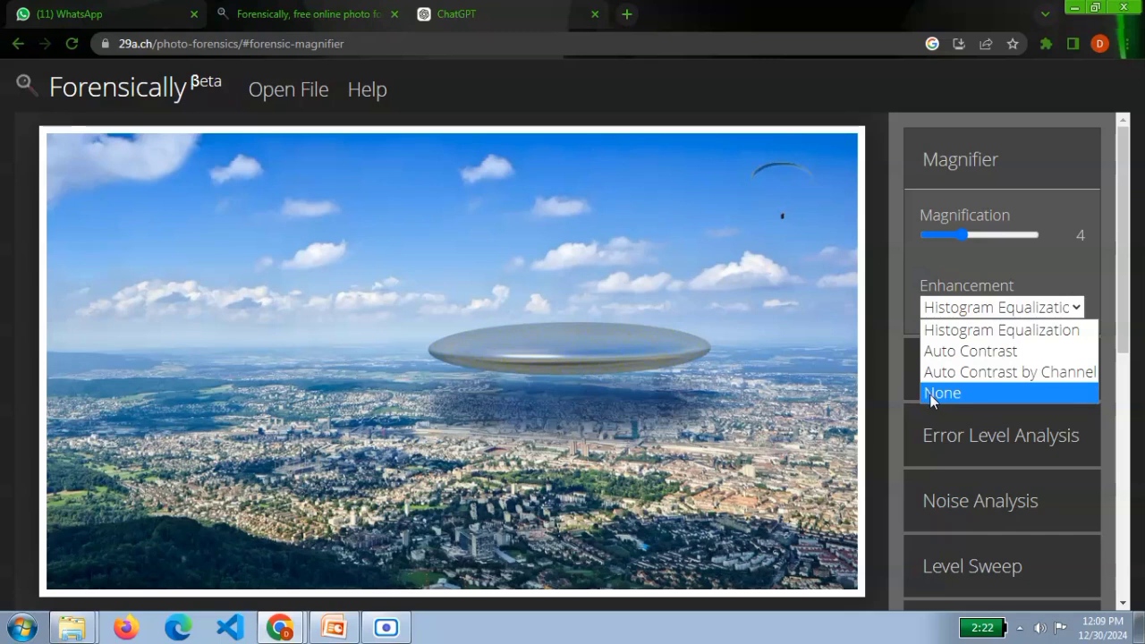
click(927, 310)
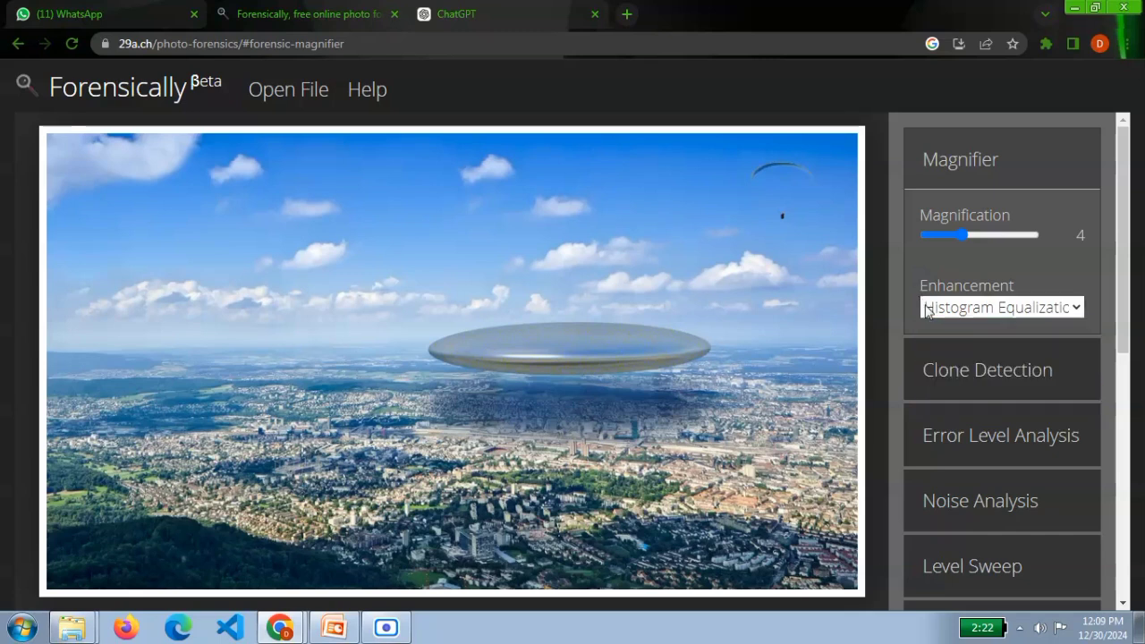
Run Clone Detection on the sample UFO image and look over its settings
drag(1123, 287, 1123, 316)
click(1039, 310)
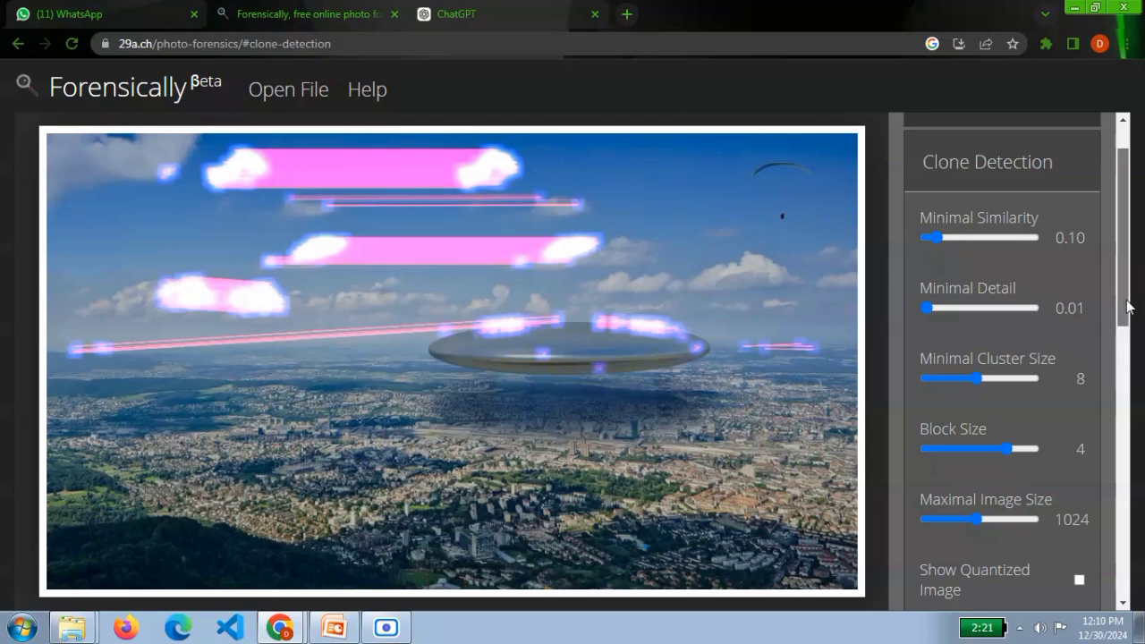
scroll(1106, 357, down, 2)
scroll(1100, 363, down, 2)
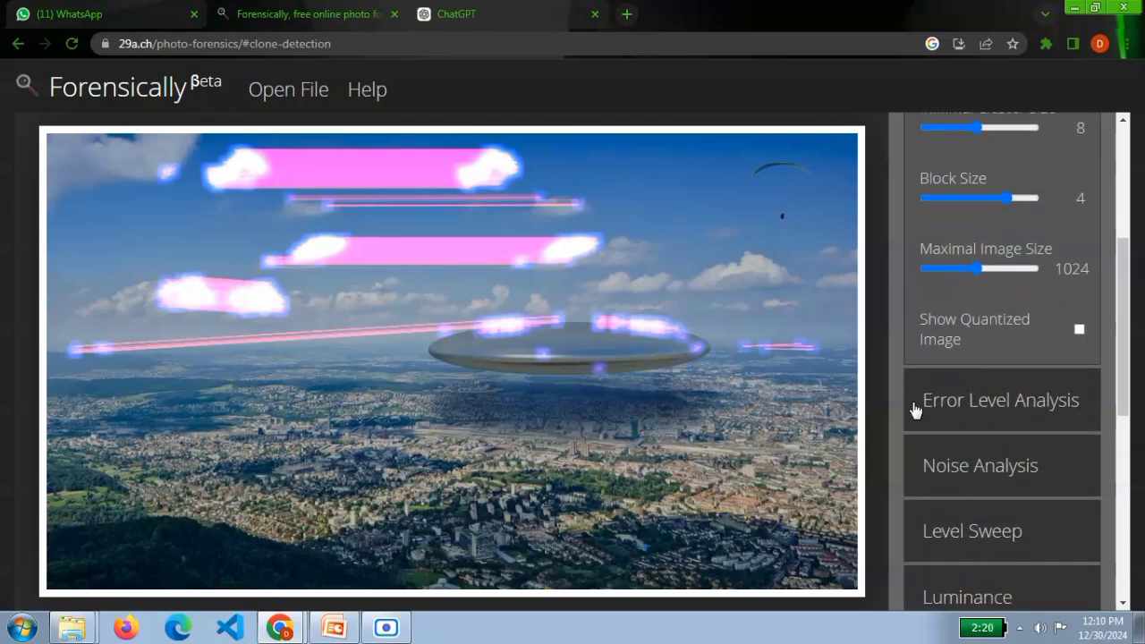
Run Error Level Analysis on the sample image and review its settings, including the magnifier enhancement options
click(914, 410)
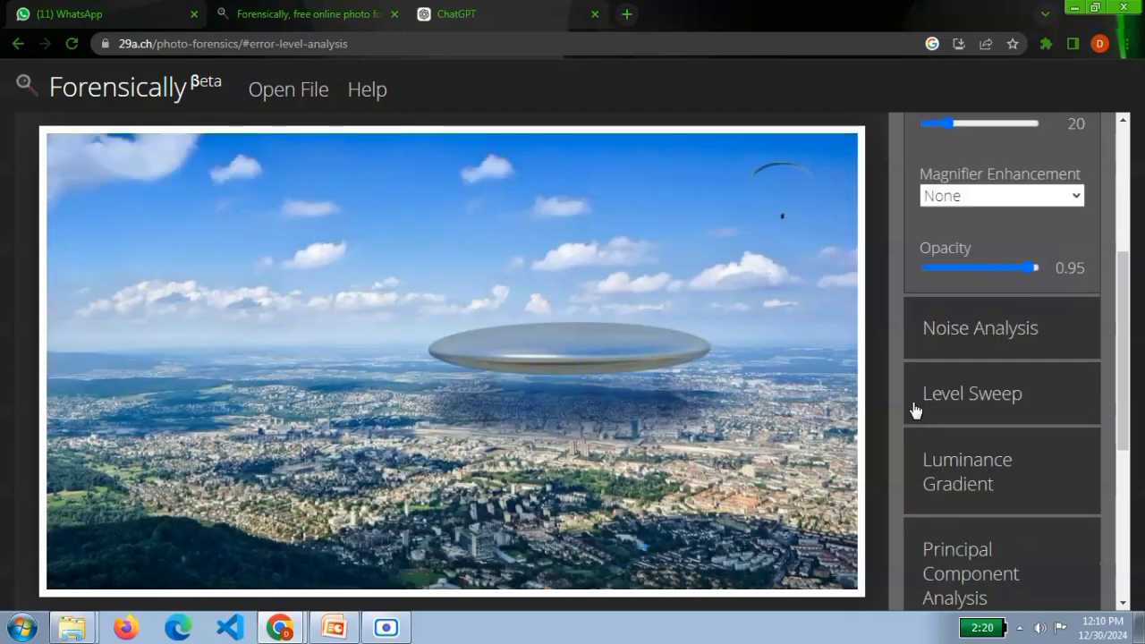
mouse_move(1127, 310)
mouse_down()
mouse_move(1127, 252)
mouse_move(1119, 227)
mouse_move(1112, 235)
mouse_up()
scroll(1111, 234, down, 1)
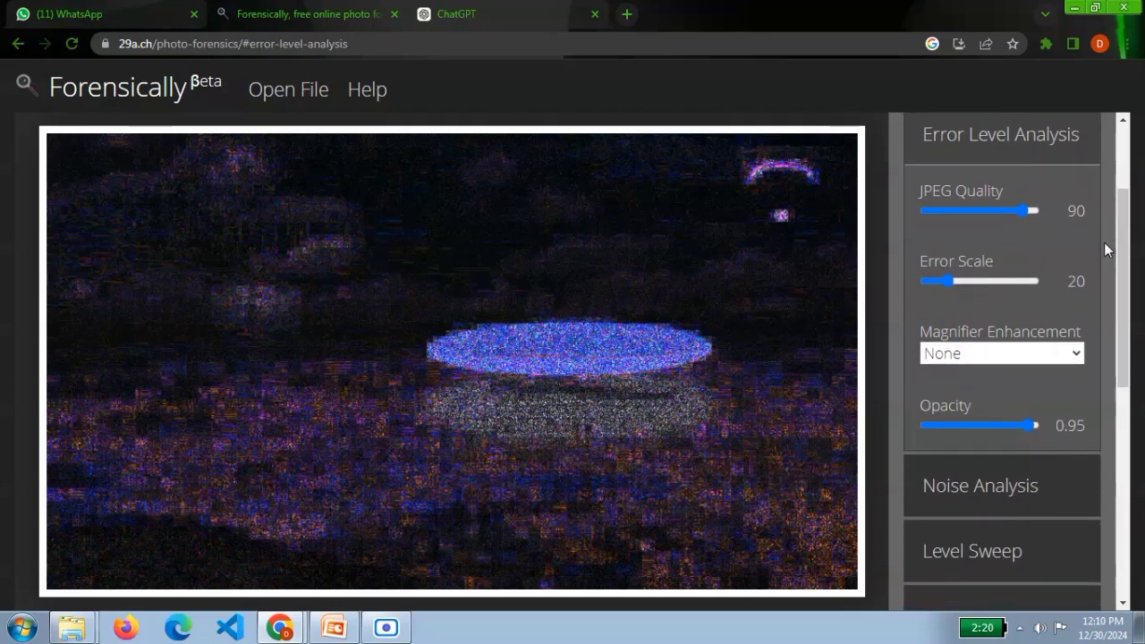
click(968, 355)
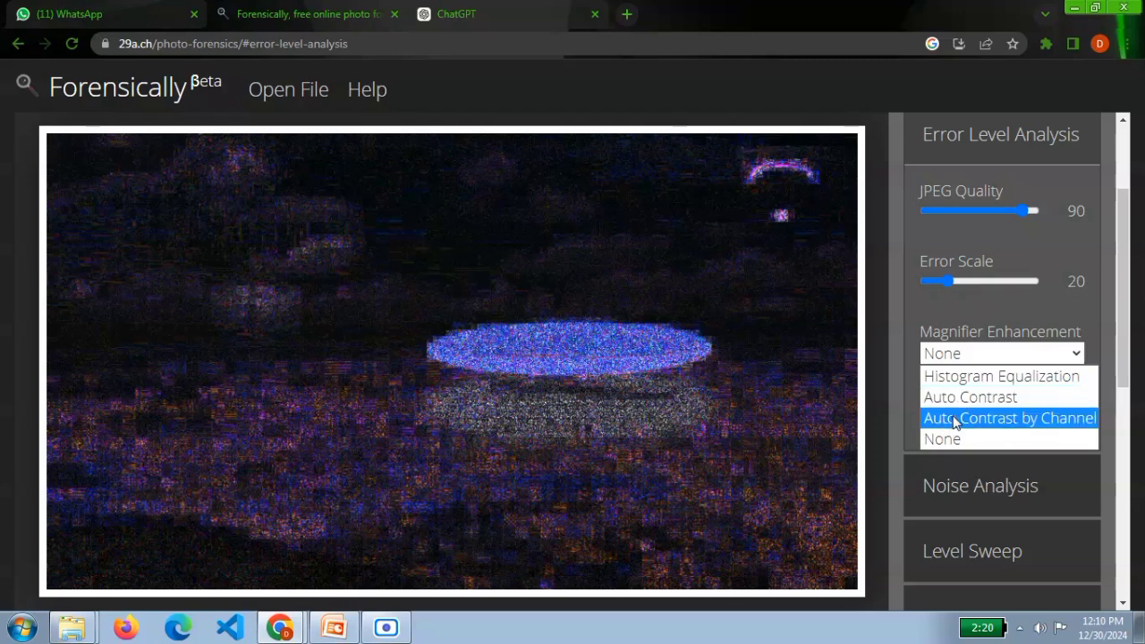
click(950, 355)
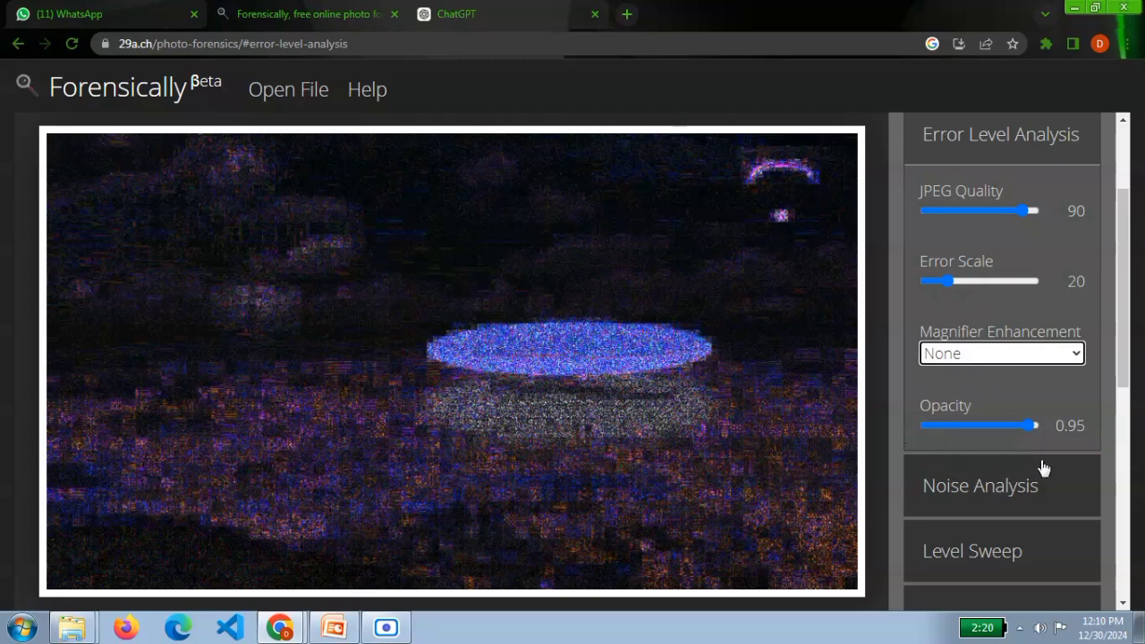
drag(1135, 325, 1124, 333)
click(1052, 285)
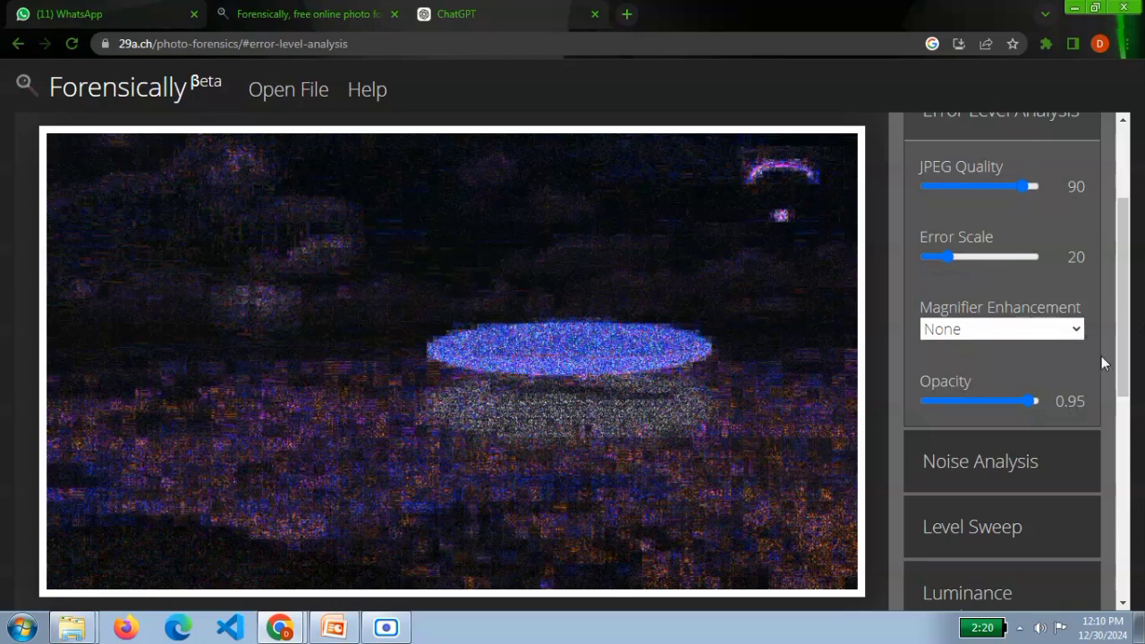
Run Noise Analysis on the sample image and review its settings and magnifier enhancement options
scroll(1090, 344, down, 2)
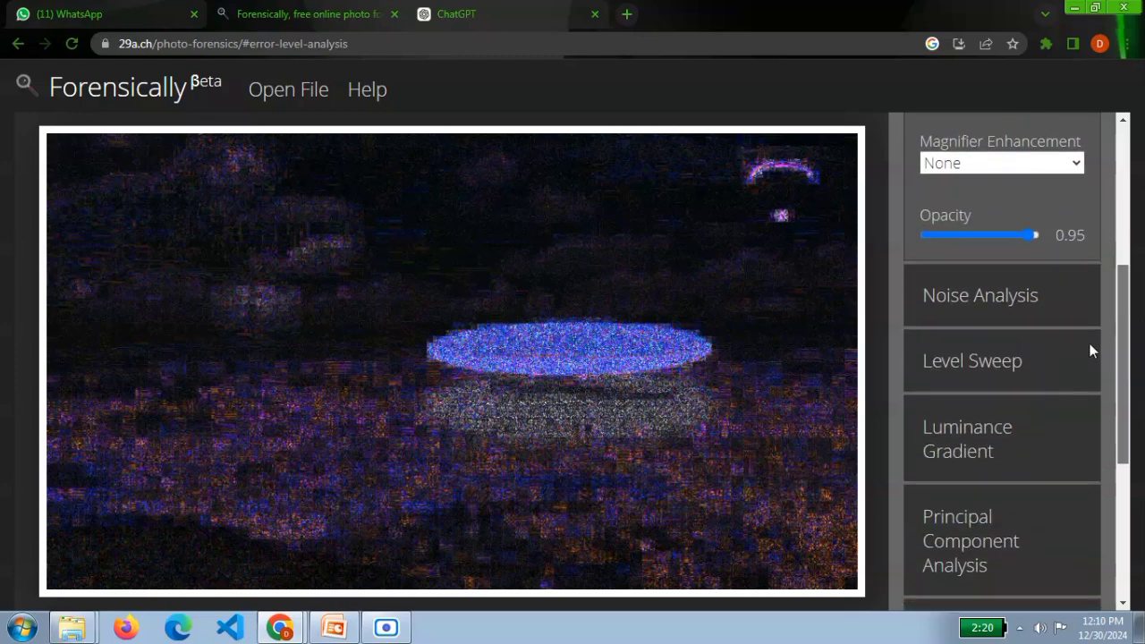
click(1011, 312)
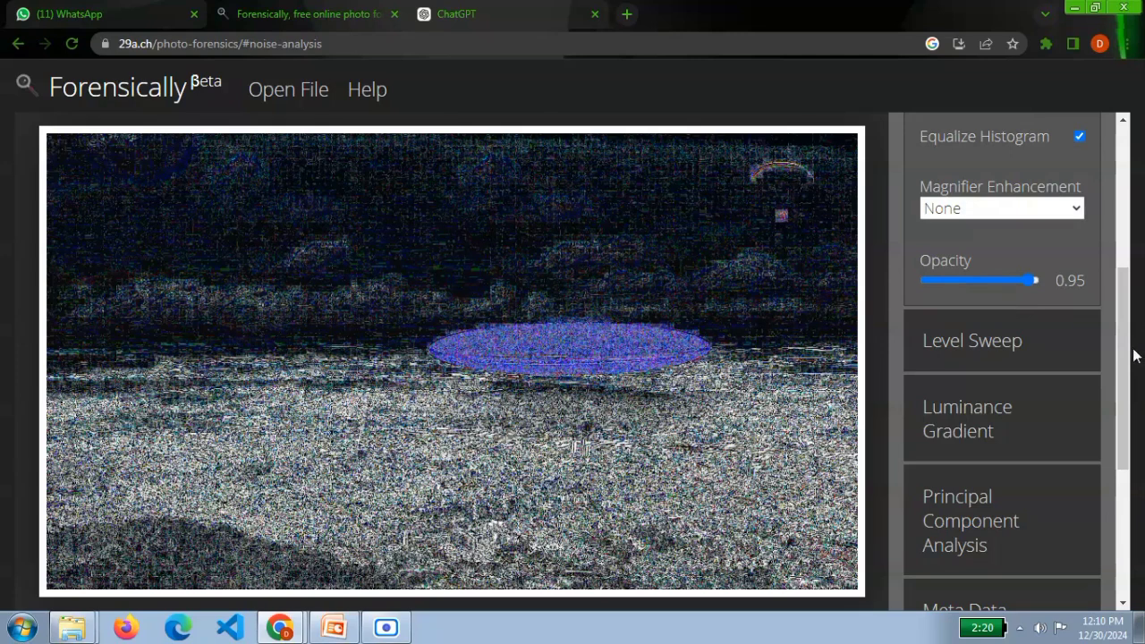
drag(1121, 354, 1120, 289)
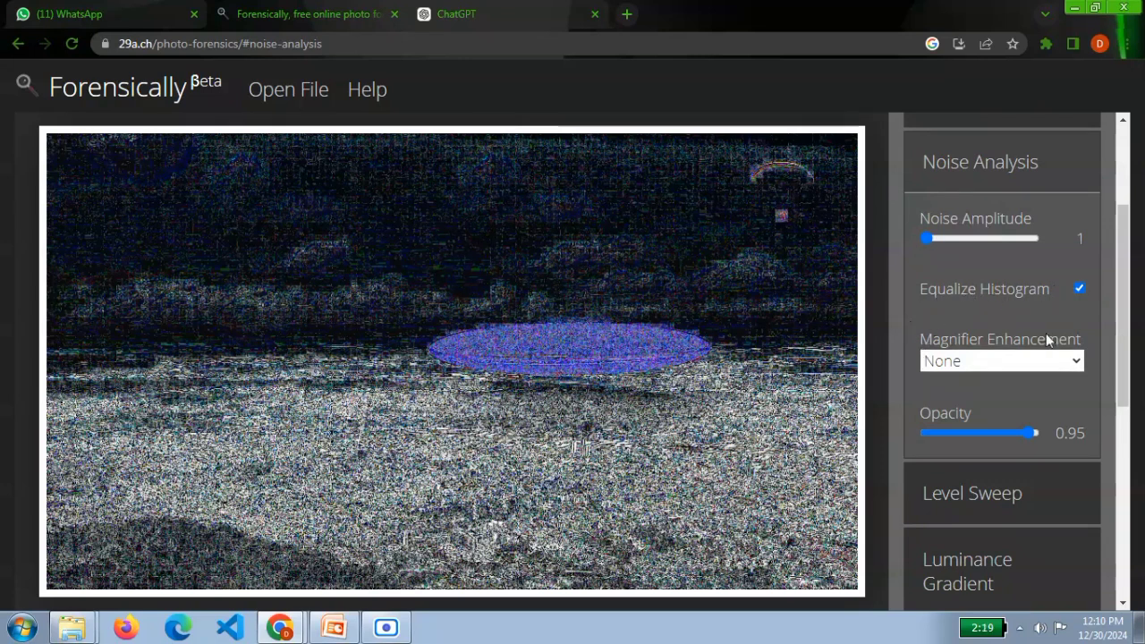
click(953, 361)
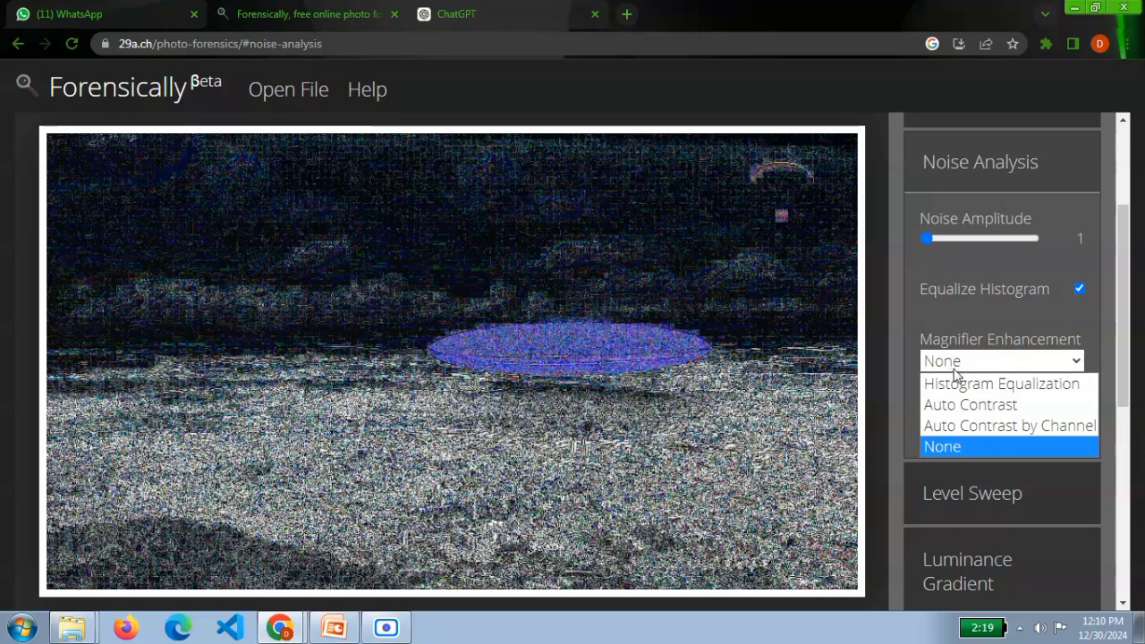
click(950, 363)
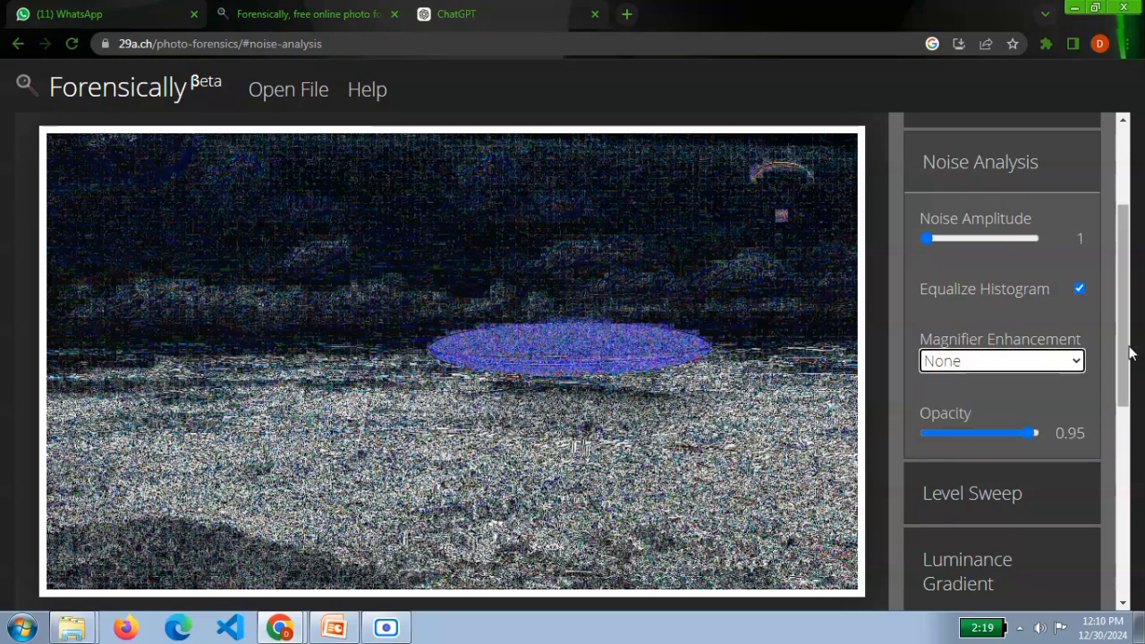
View the sample image with Level Sweep and with Luminance Gradient, including the gradient's settings
click(997, 507)
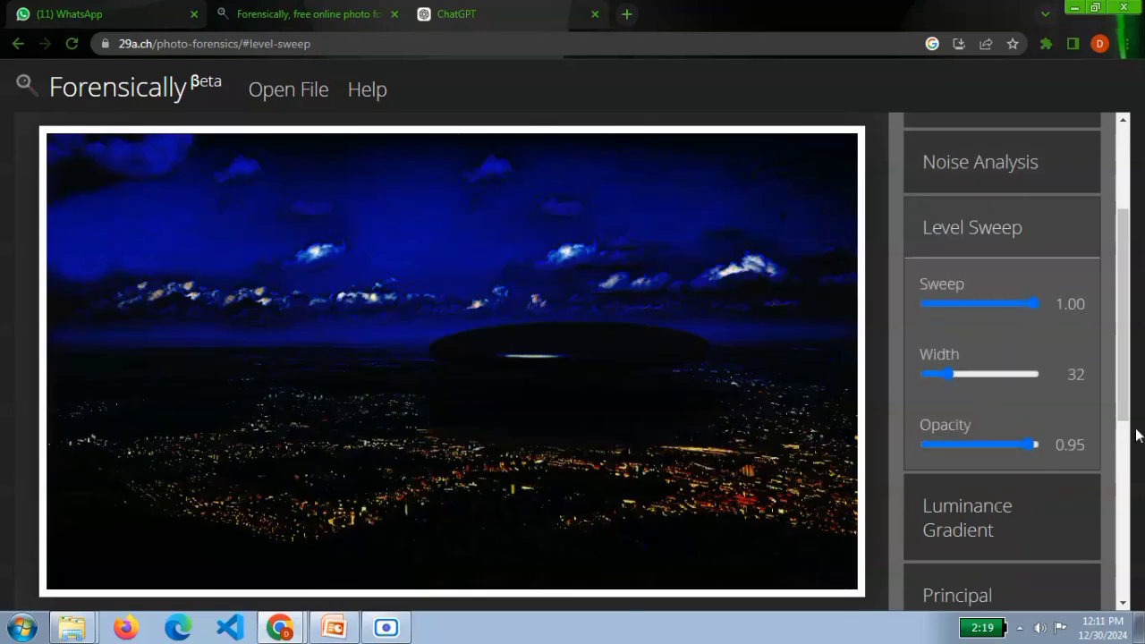
click(1033, 529)
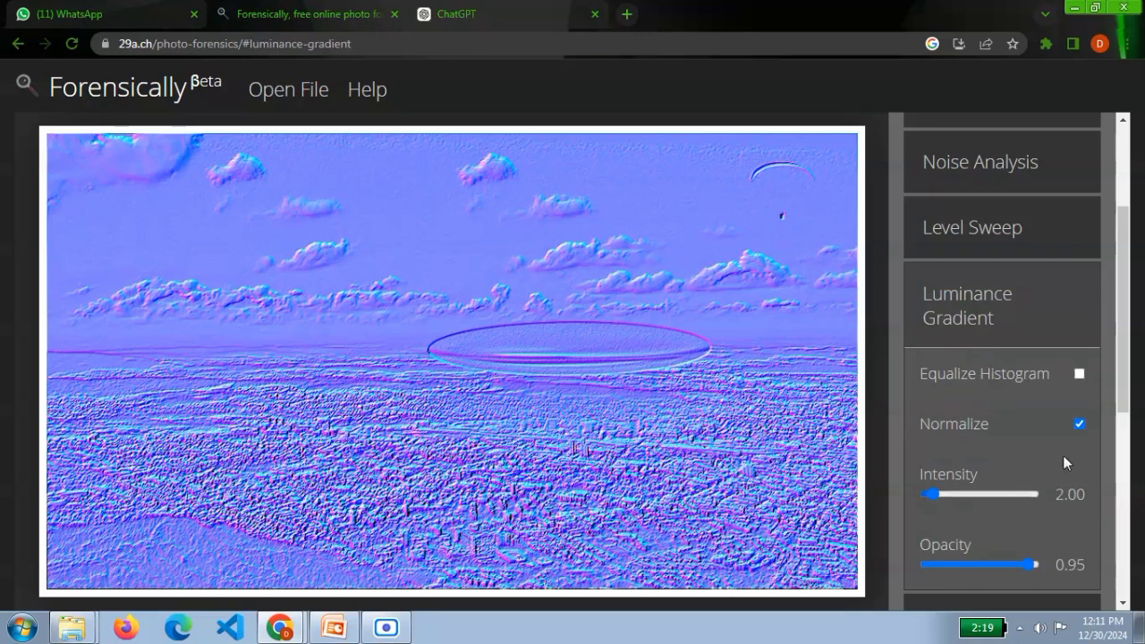
scroll(1100, 326, down, 1)
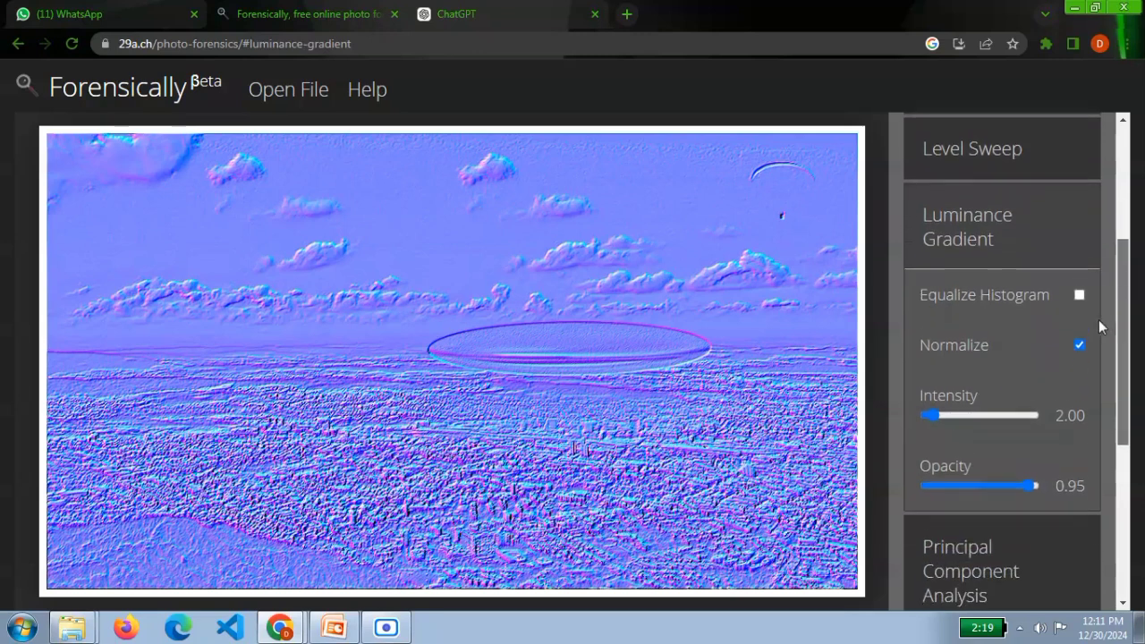
Look through the remaining analysis tools down to String Extraction and return to the Magnifier
scroll(1100, 326, down, 3)
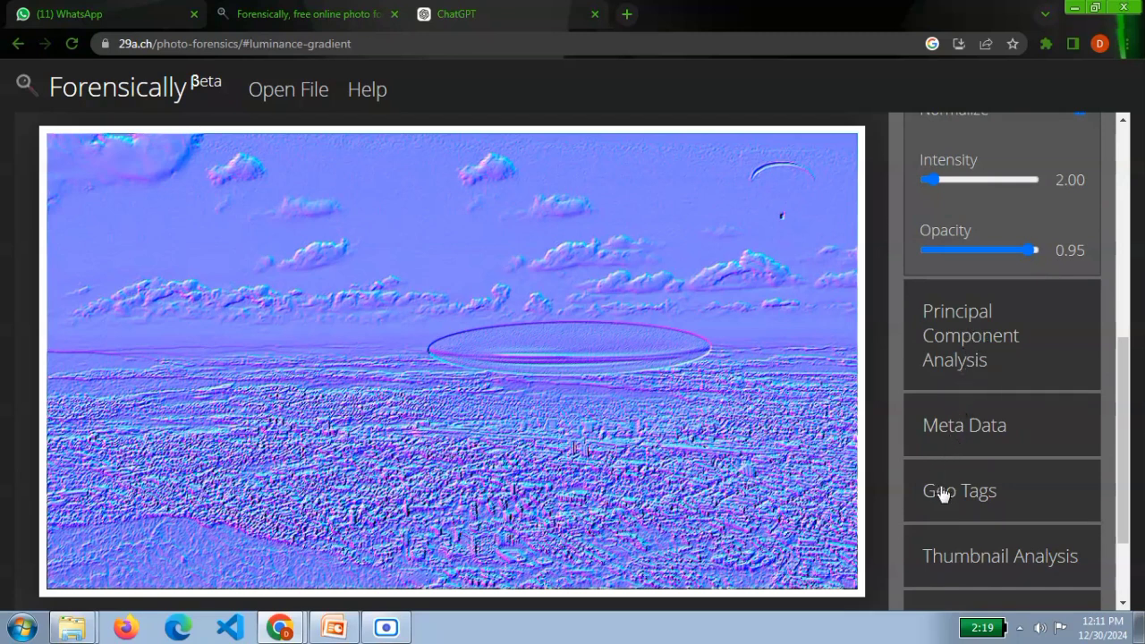
drag(1125, 416, 1116, 499)
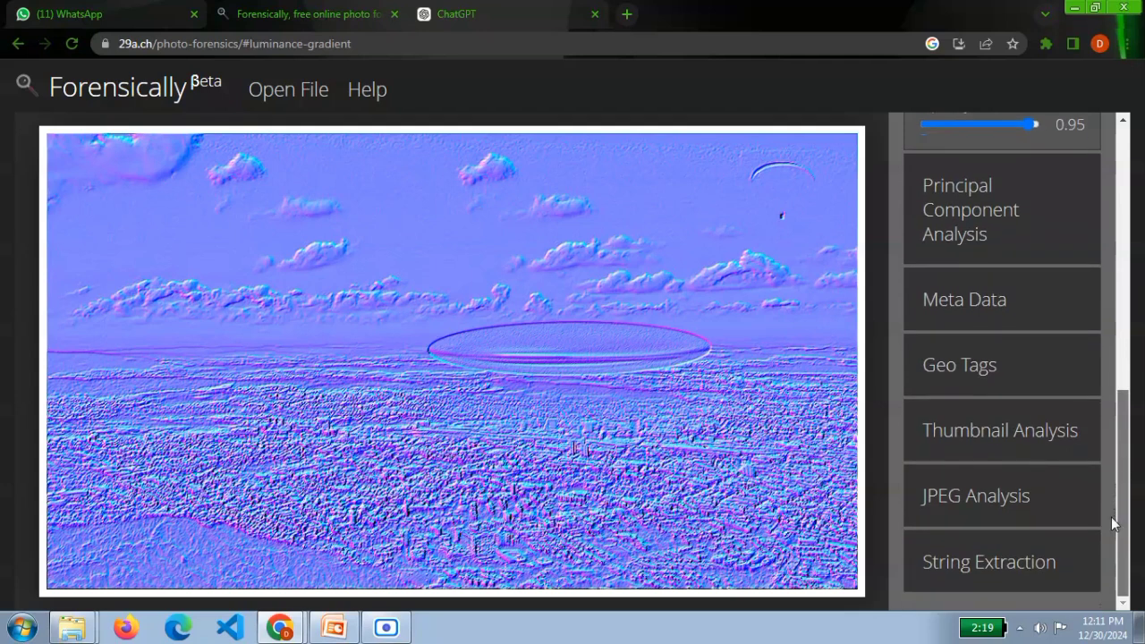
drag(1114, 474, 1107, 73)
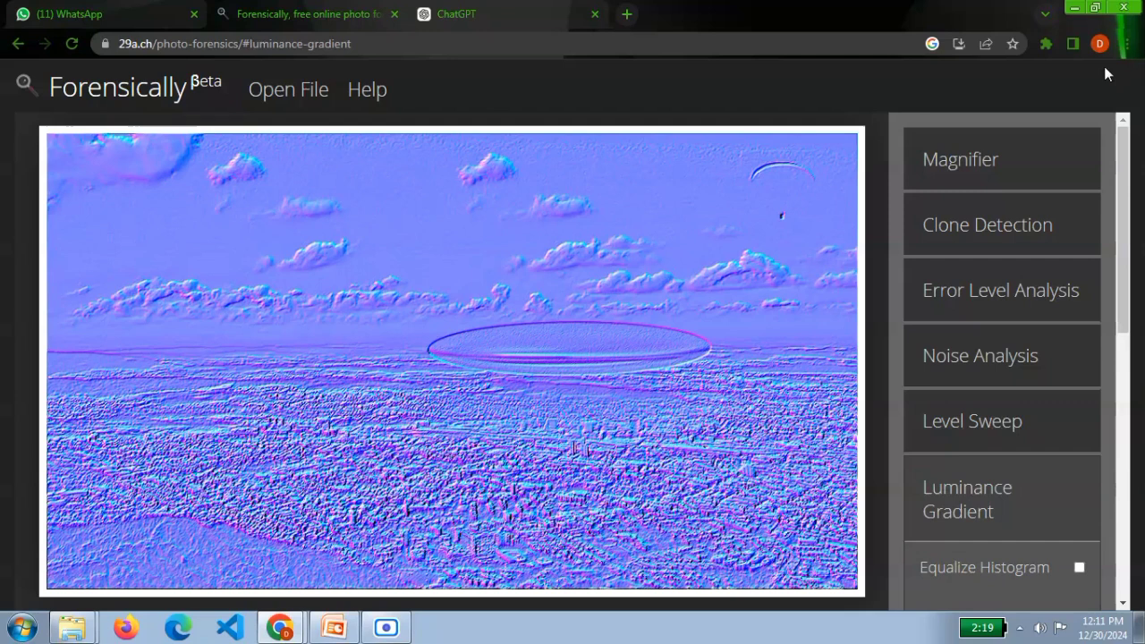
click(968, 161)
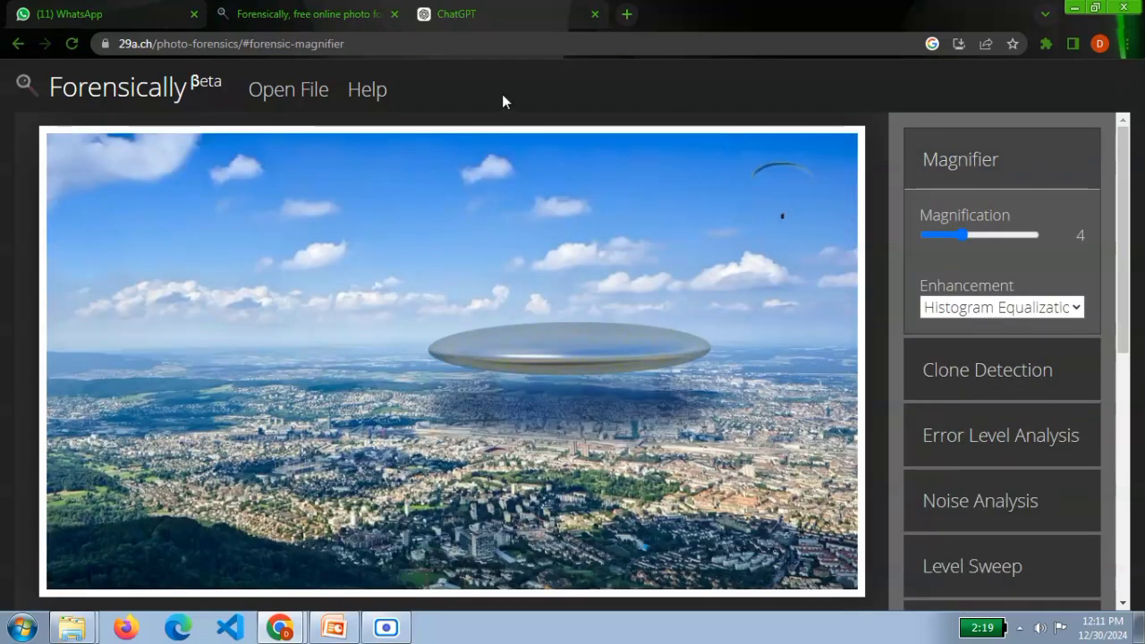
Open the image edit.jpeg from the UTS folder for analysis
click(286, 95)
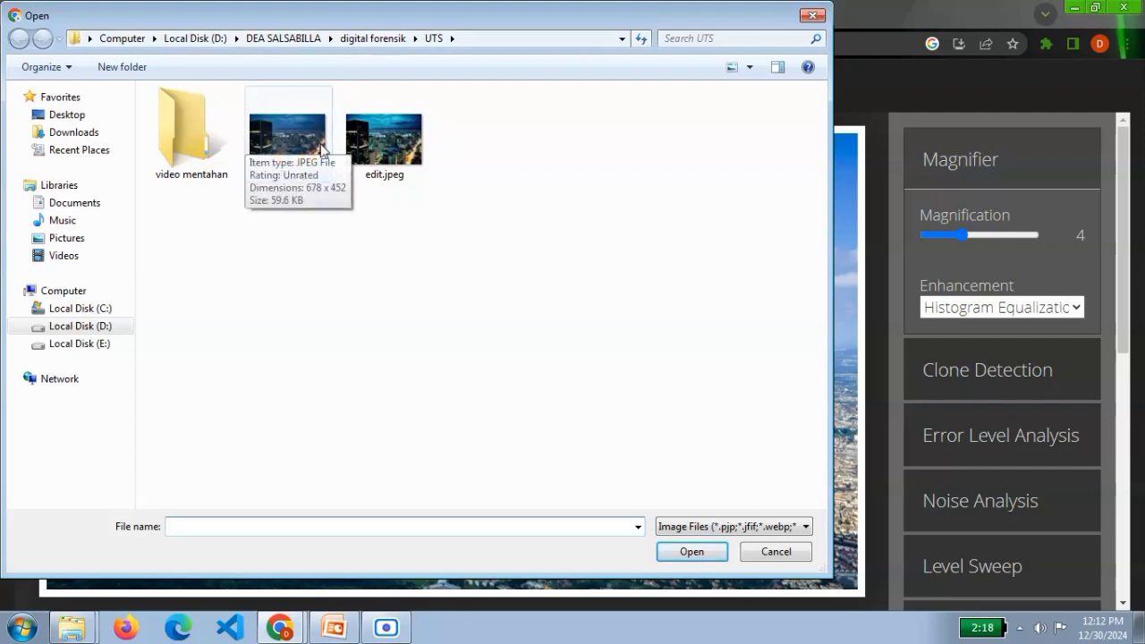
click(373, 143)
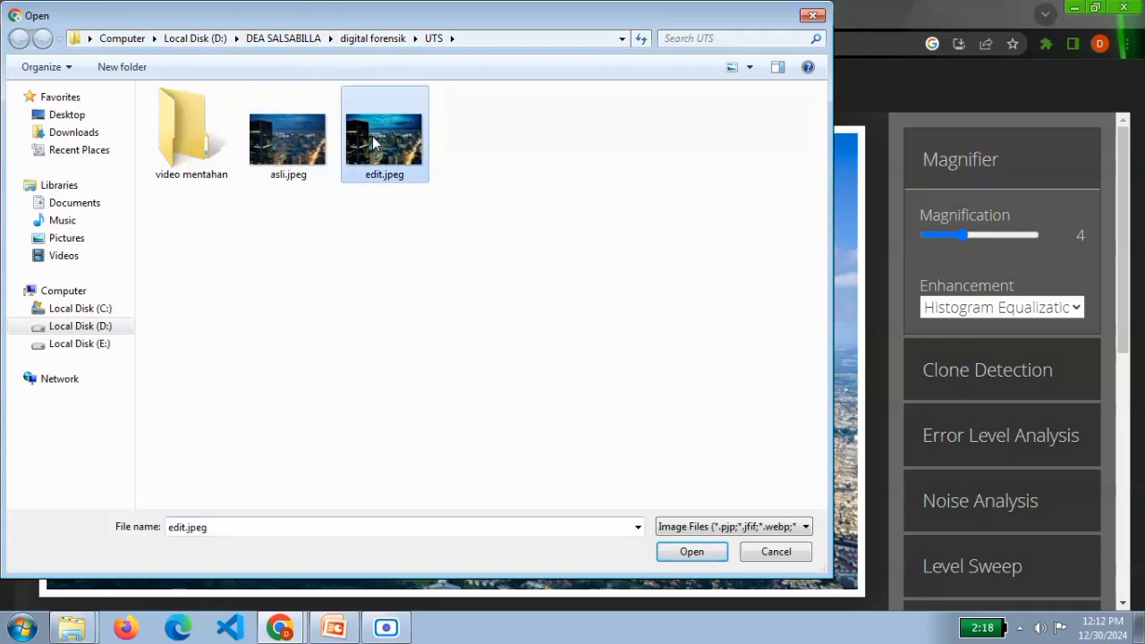
click(695, 555)
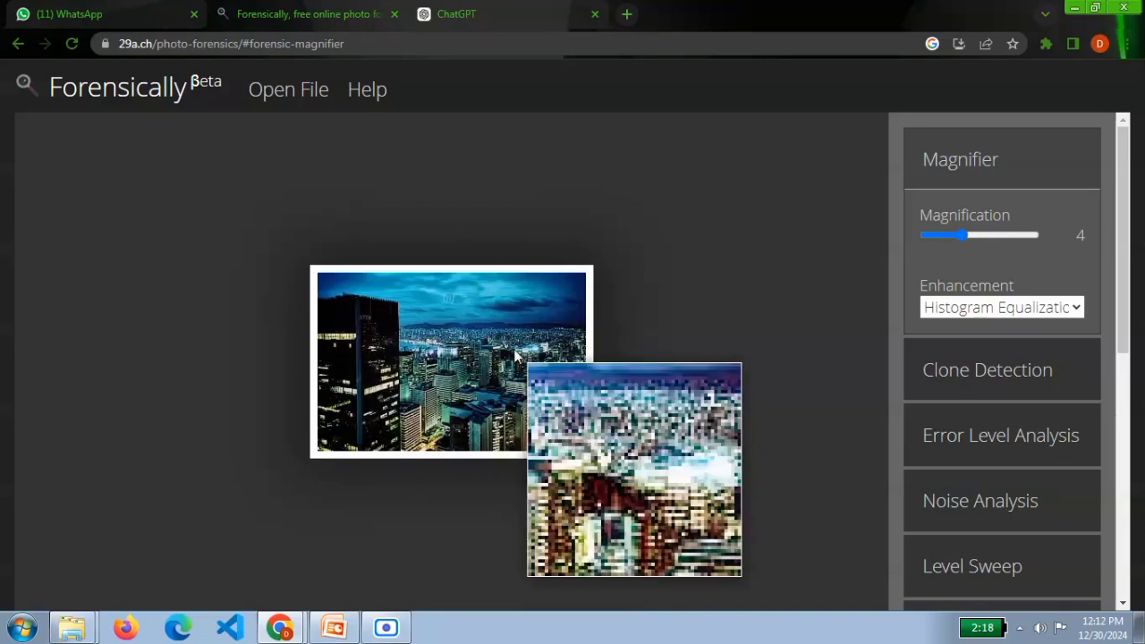
Run Error Level Analysis on edit.jpeg and examine the error pattern
scroll(1125, 285, down, 1)
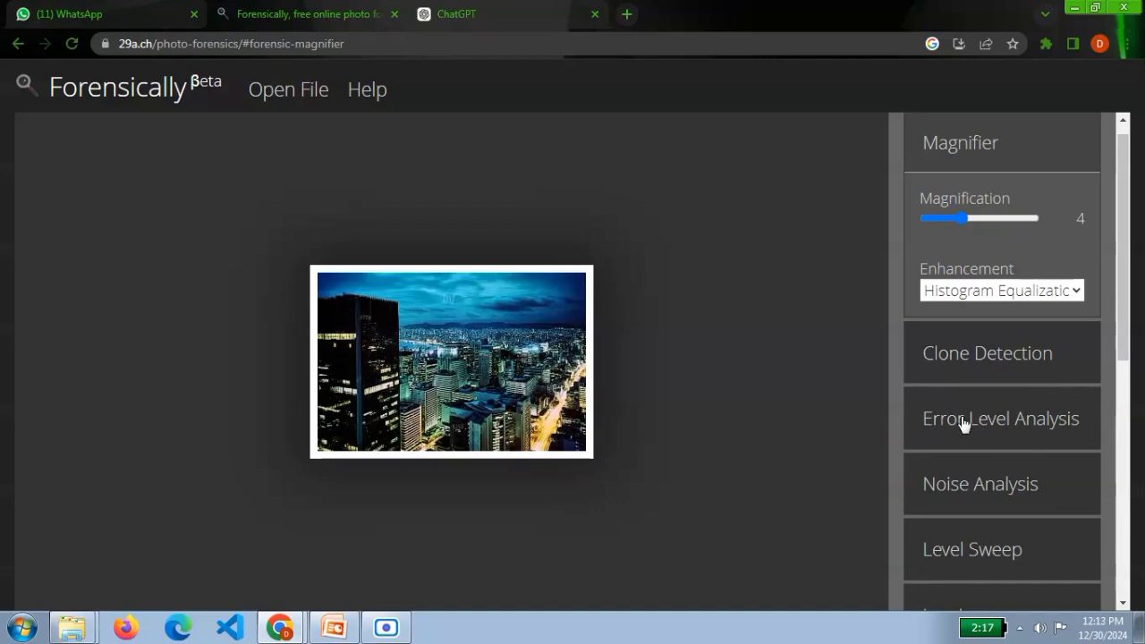
click(1026, 448)
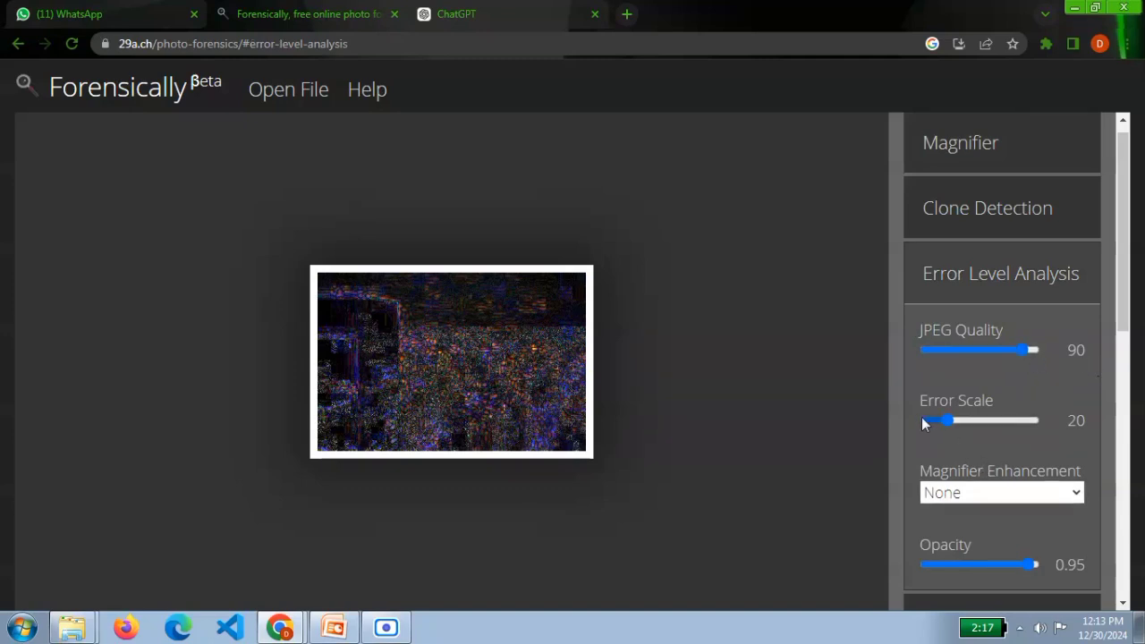
drag(1127, 282, 1125, 292)
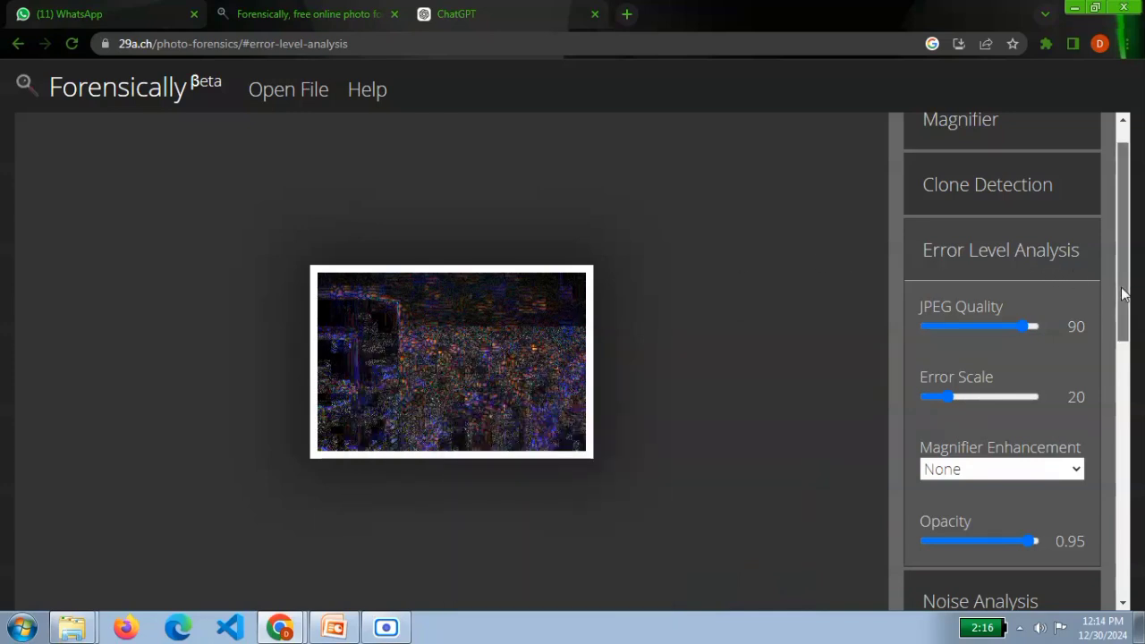
Run Principal Component Analysis on edit.jpeg
scroll(1124, 294, down, 3)
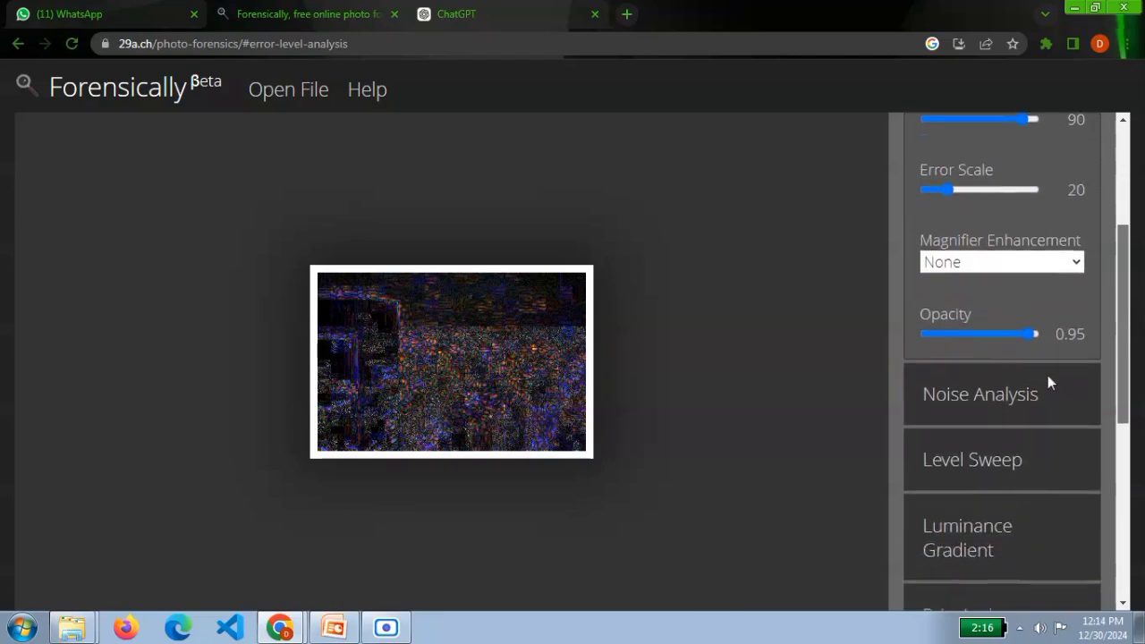
scroll(1049, 383, down, 2)
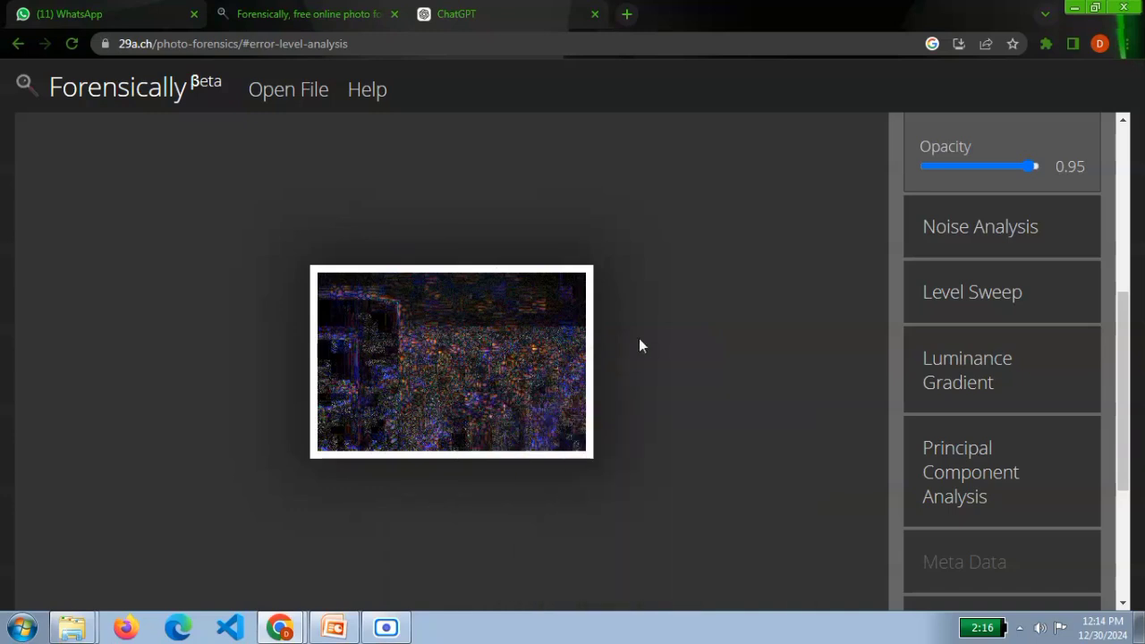
click(1009, 474)
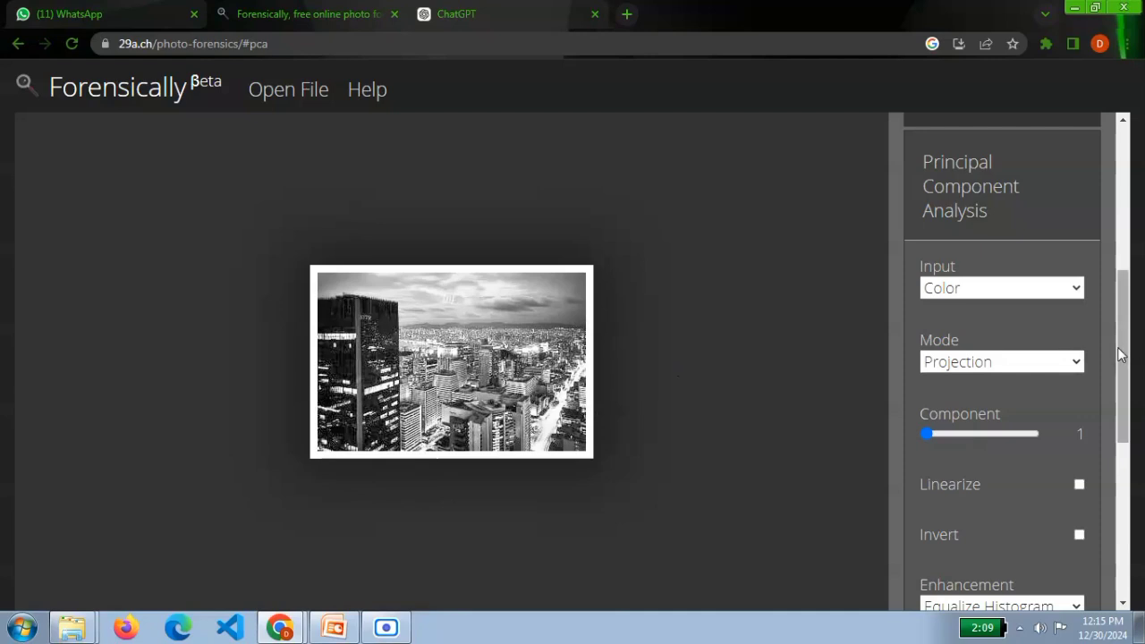
Review the available Input and Mode options of Principal Component Analysis, keeping Color and Projection
drag(1118, 355, 1087, 391)
click(945, 164)
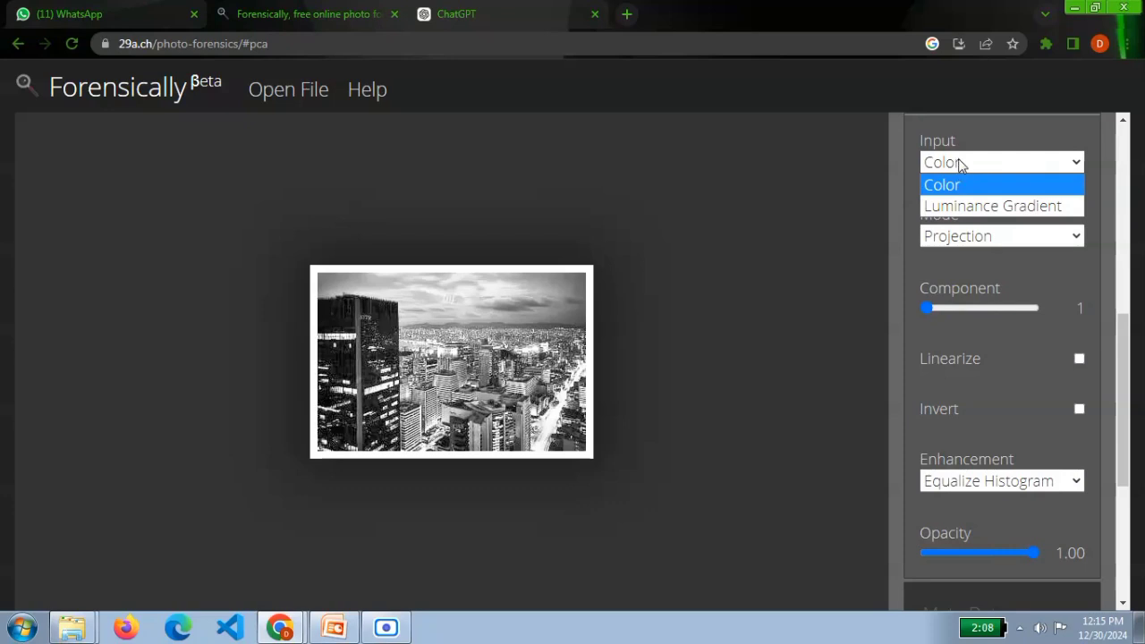
click(958, 161)
click(954, 236)
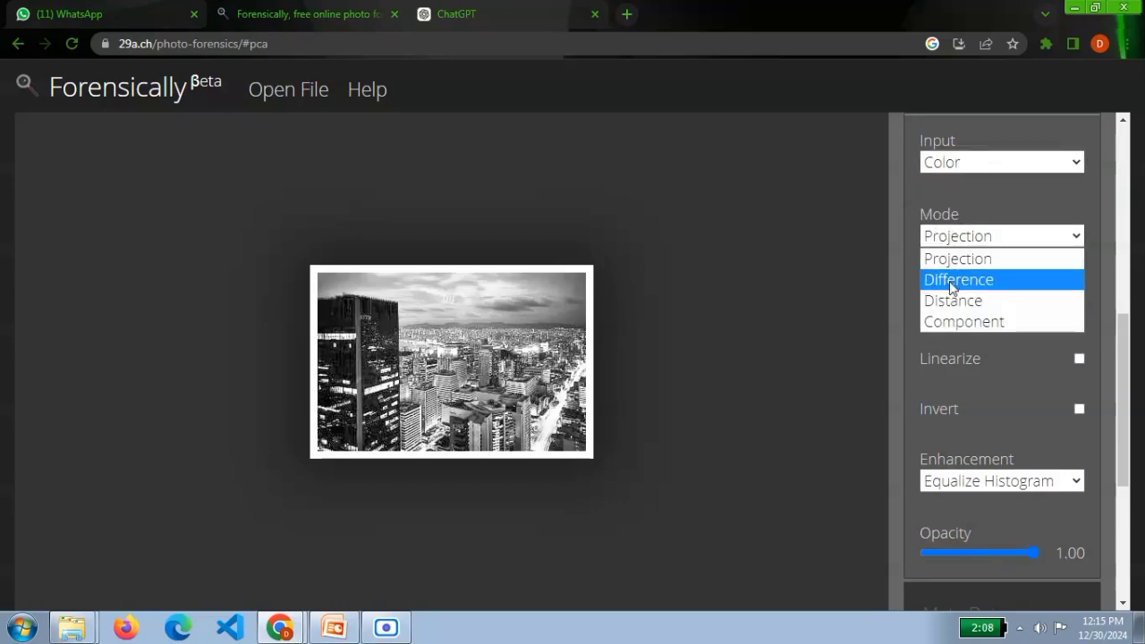
click(951, 236)
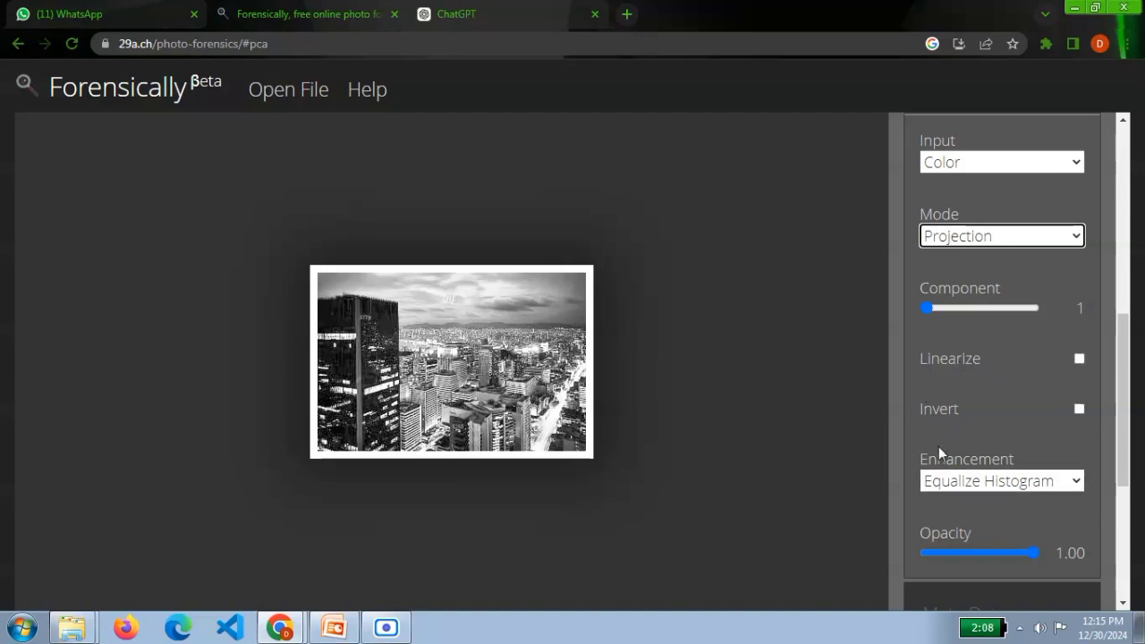
Review the Enhancement options of Principal Component Analysis, keeping Equalize Histogram
click(954, 483)
click(954, 483)
click(953, 483)
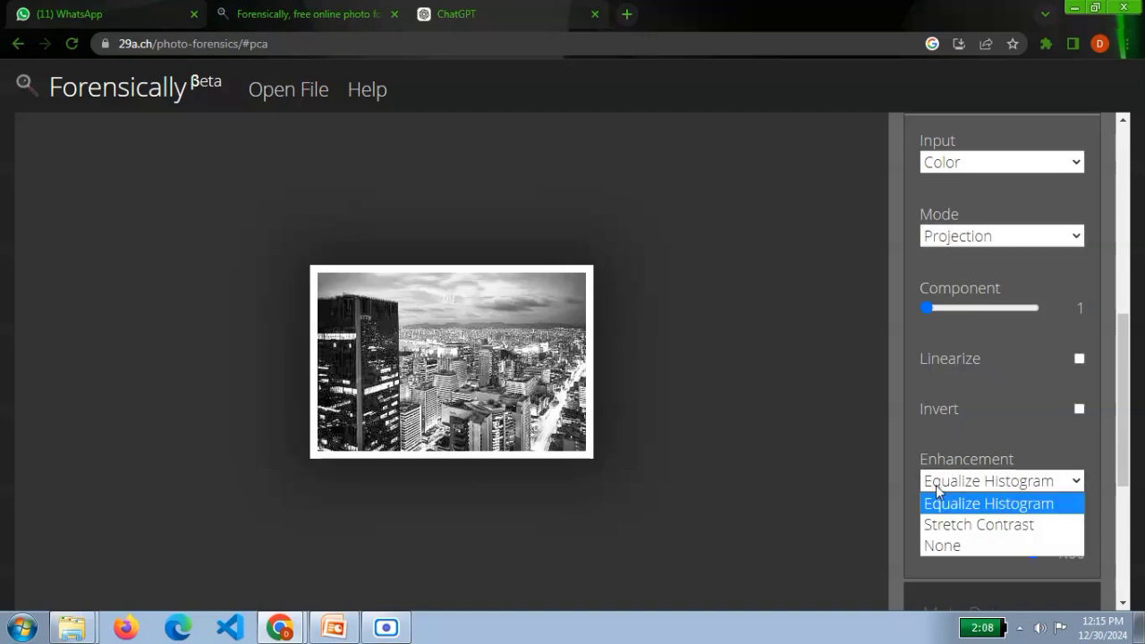
click(939, 483)
click(938, 483)
click(938, 483)
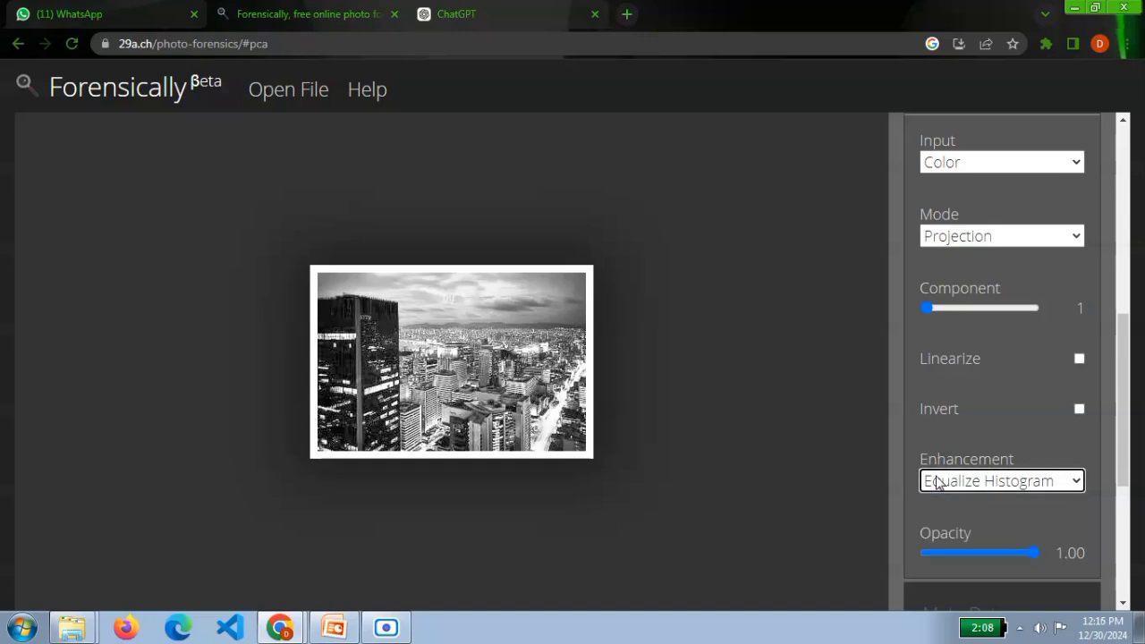
click(984, 483)
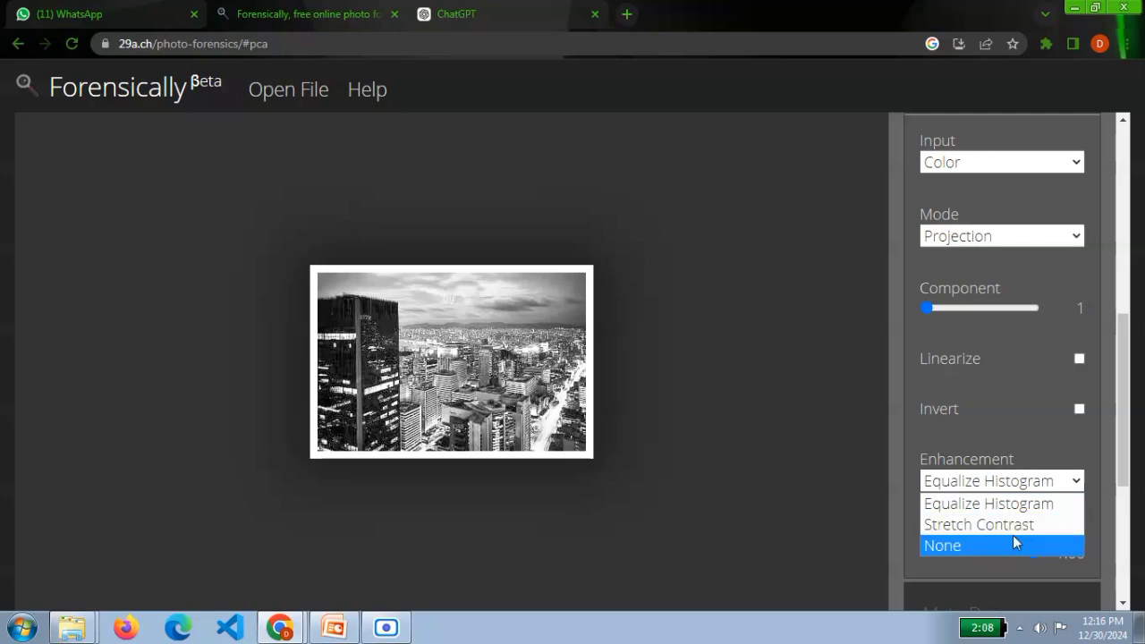
click(1007, 480)
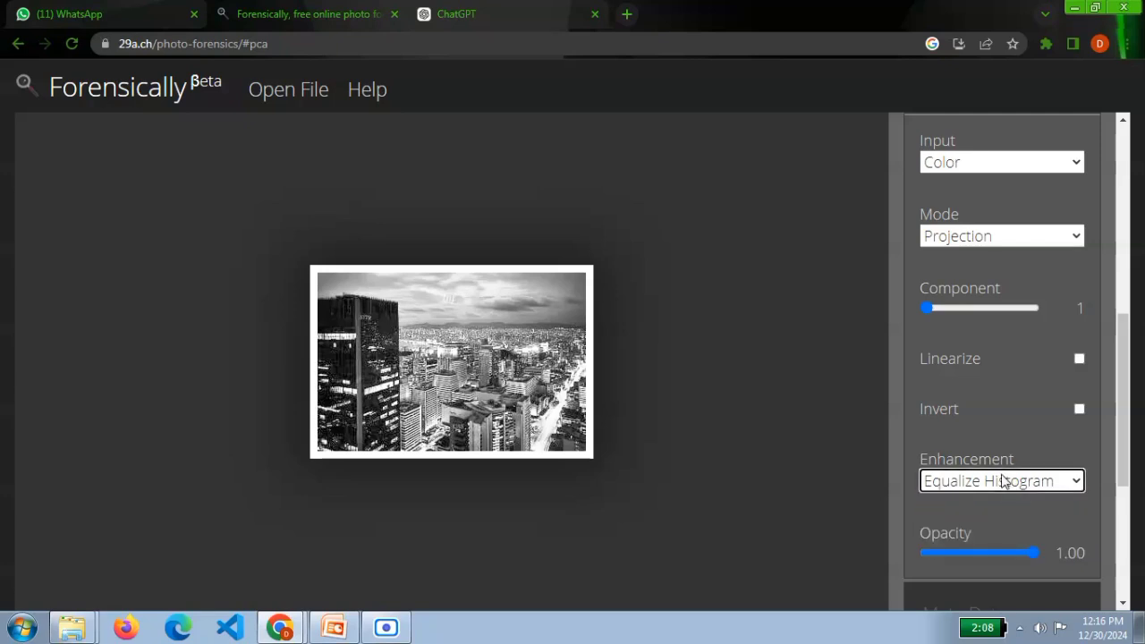